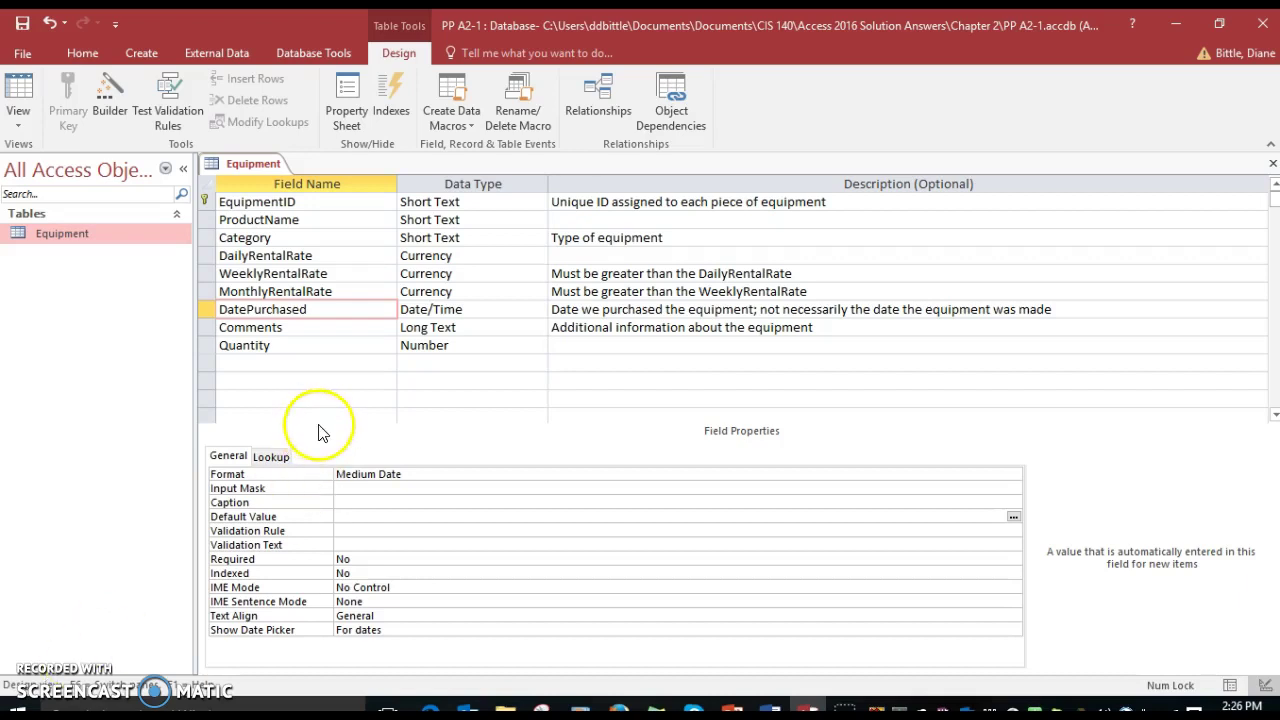
Save the Equipment table and check the first record's DatePurchased cell in Datasheet view.
left_click(24, 92)
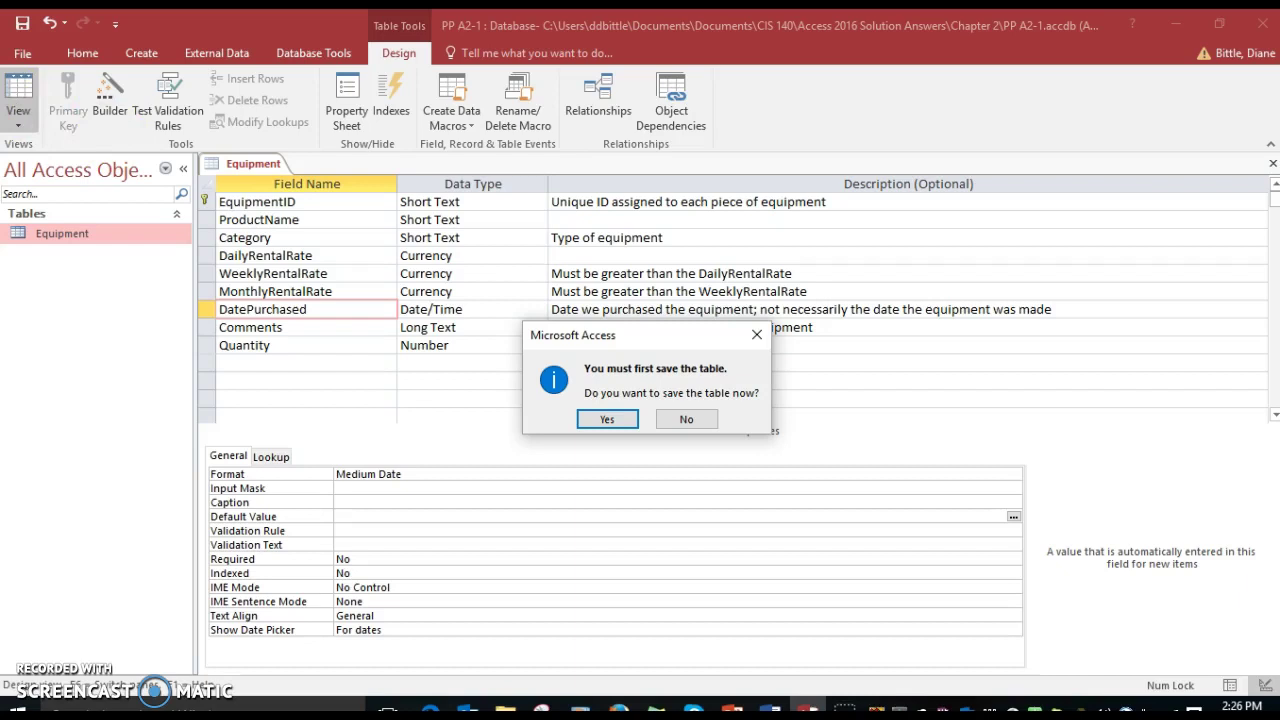
left_click(606, 419)
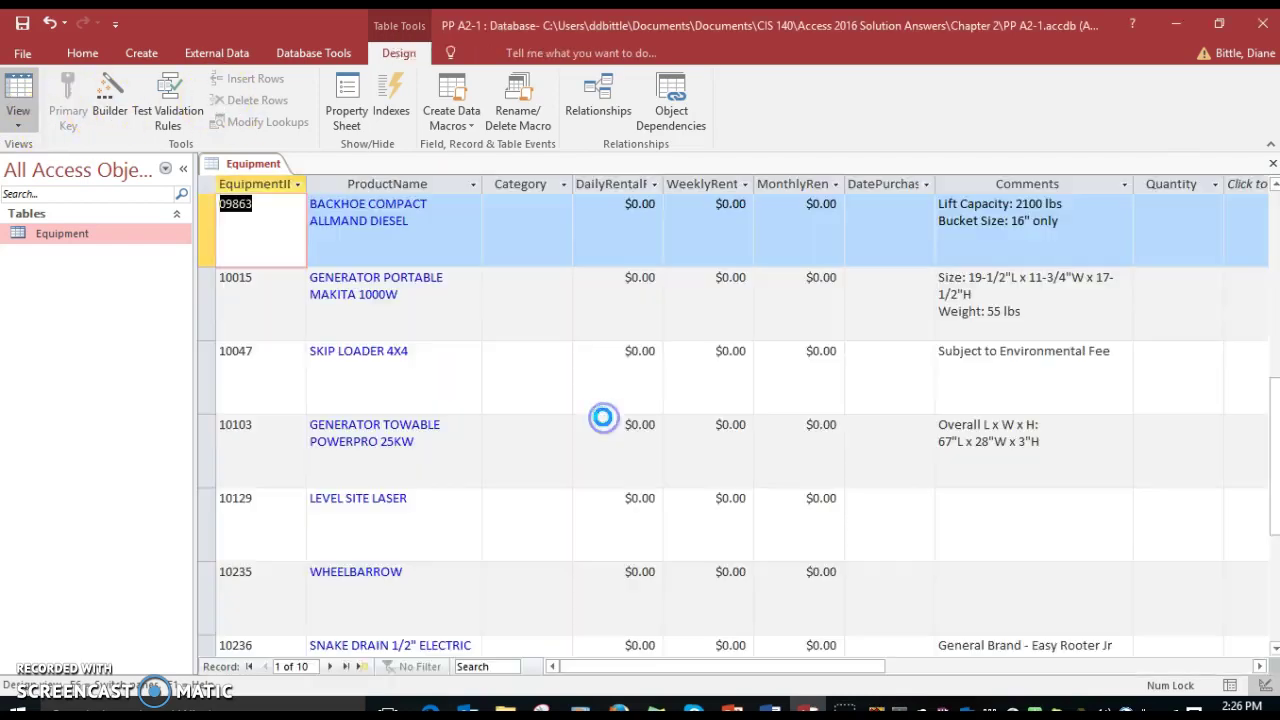
left_click(911, 206)
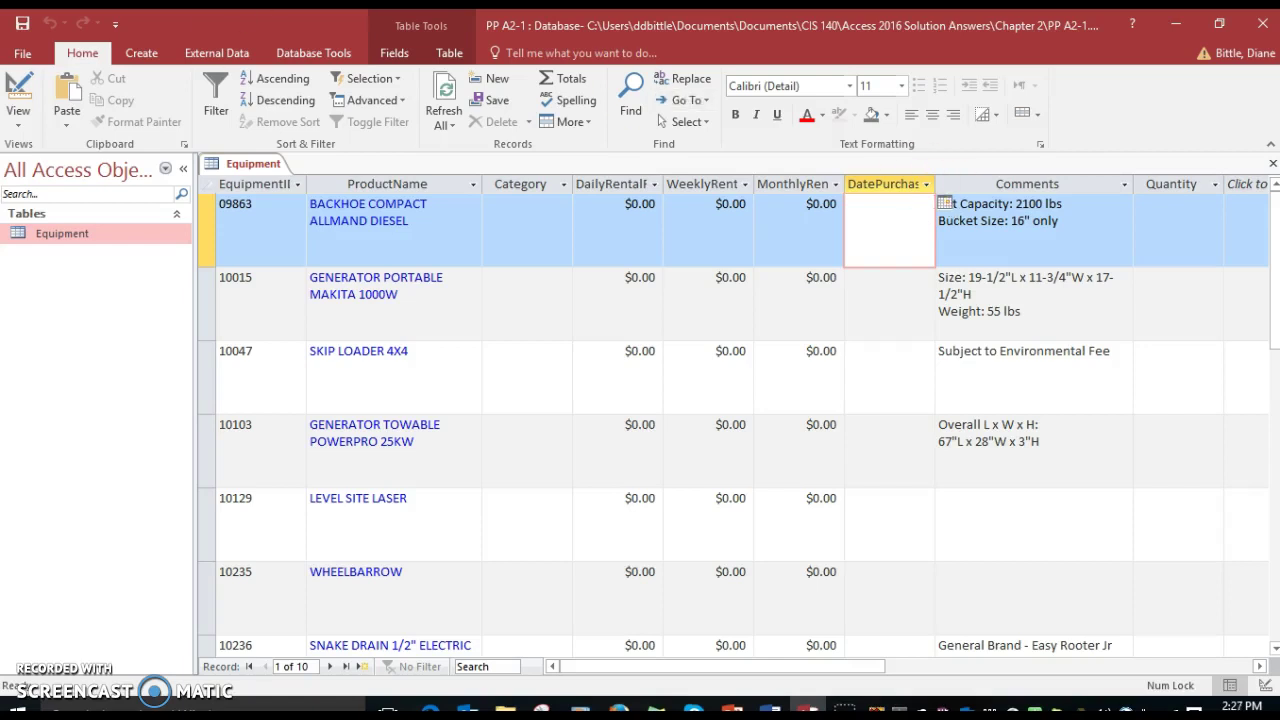
Return to Design view and start the Input Mask Wizard for the DatePurchased field, choosing the Medium Date mask.
left_click(20, 133)
left_click(45, 196)
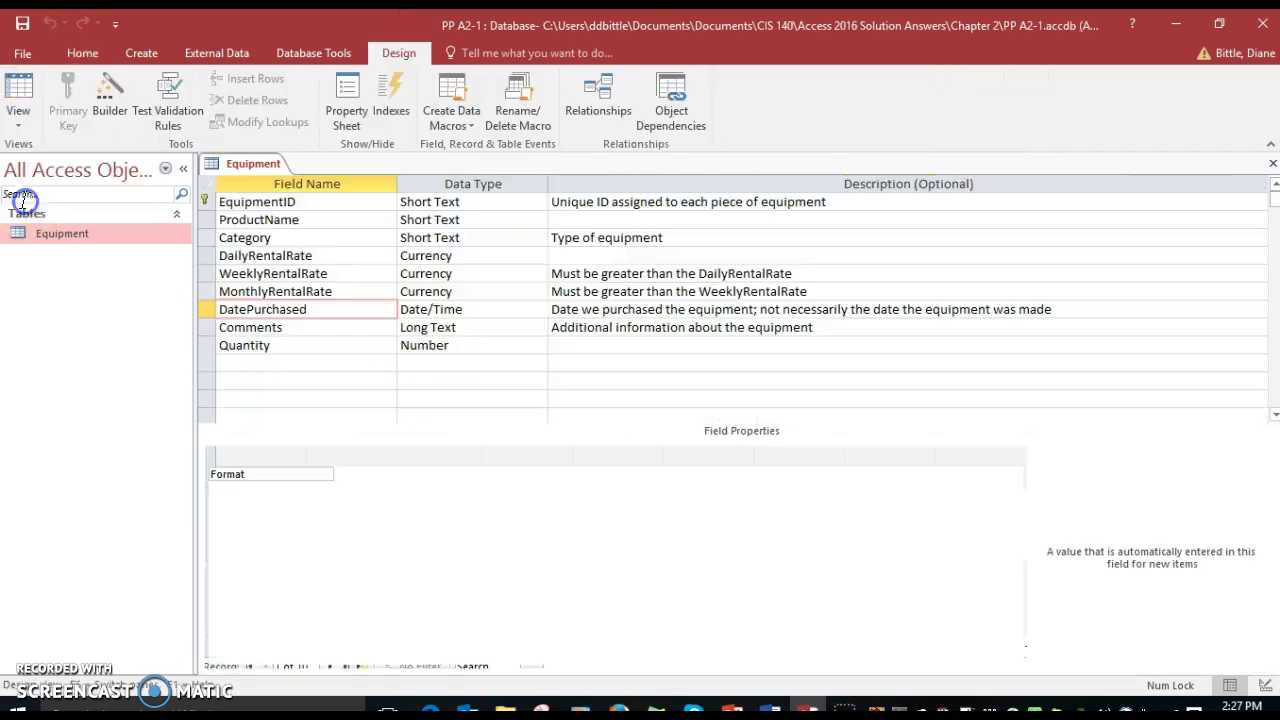
left_click(316, 310)
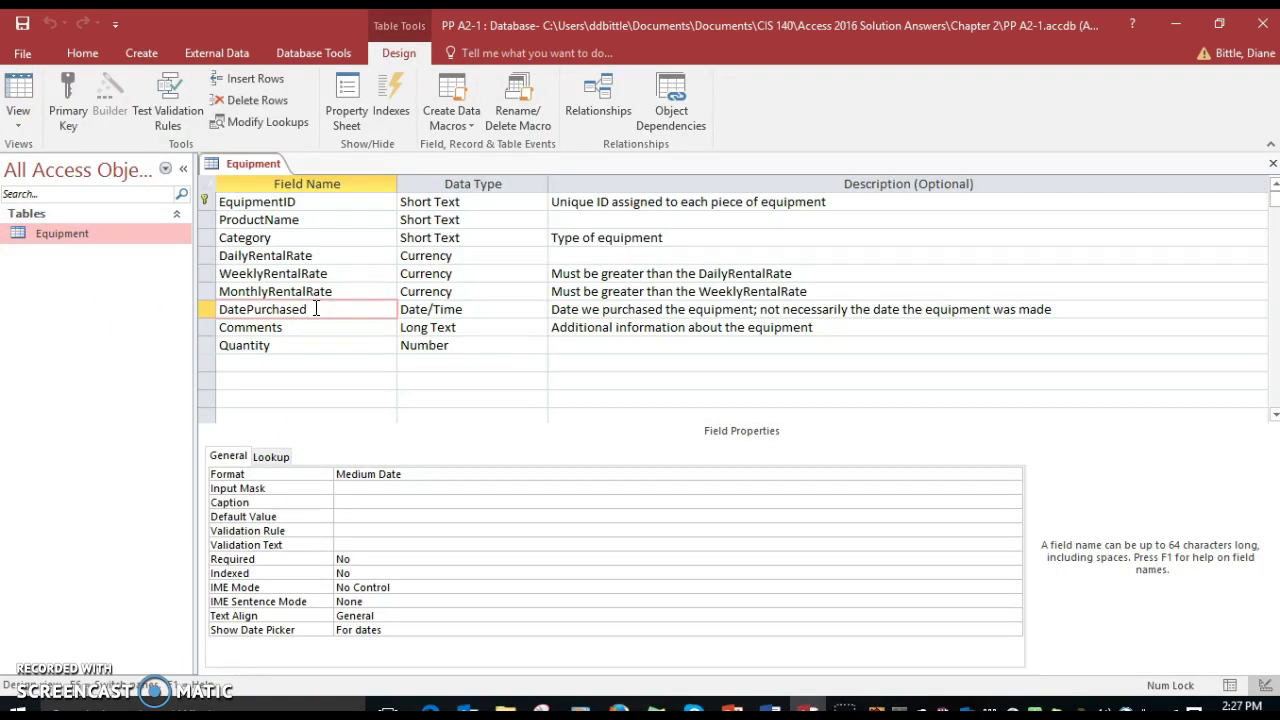
left_click(341, 488)
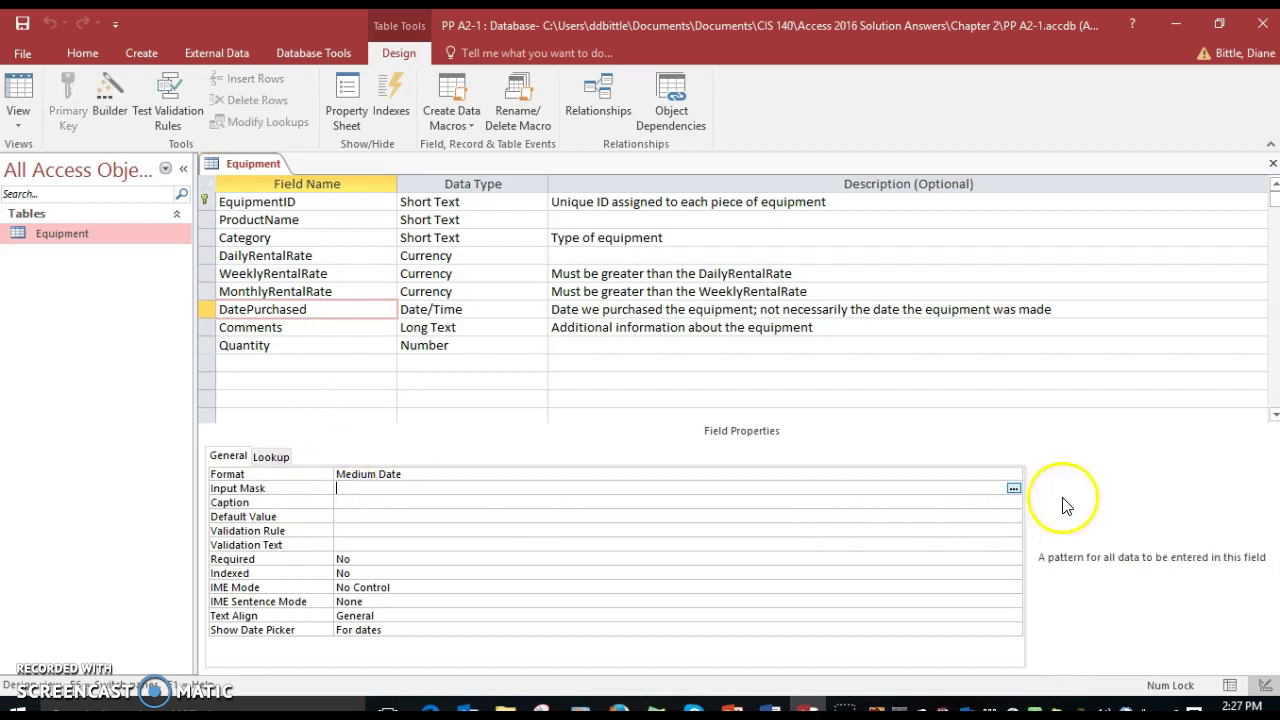
left_click(1012, 488)
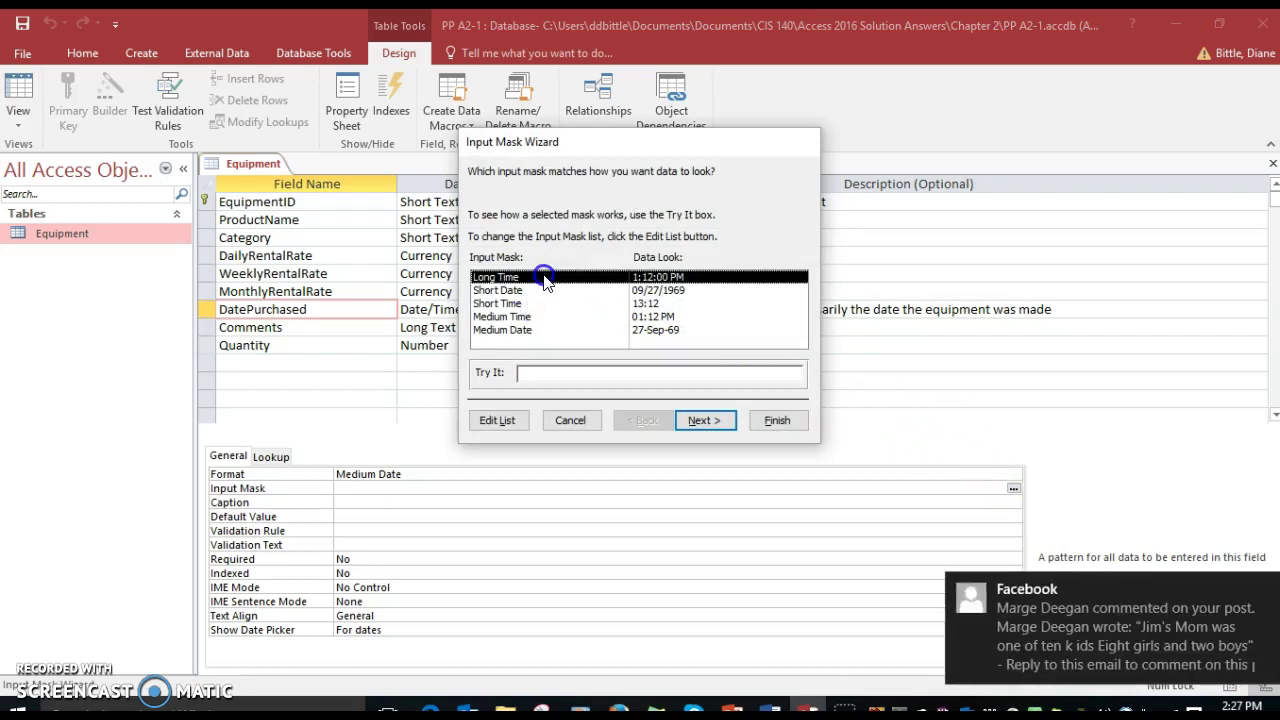
left_click(1262, 590)
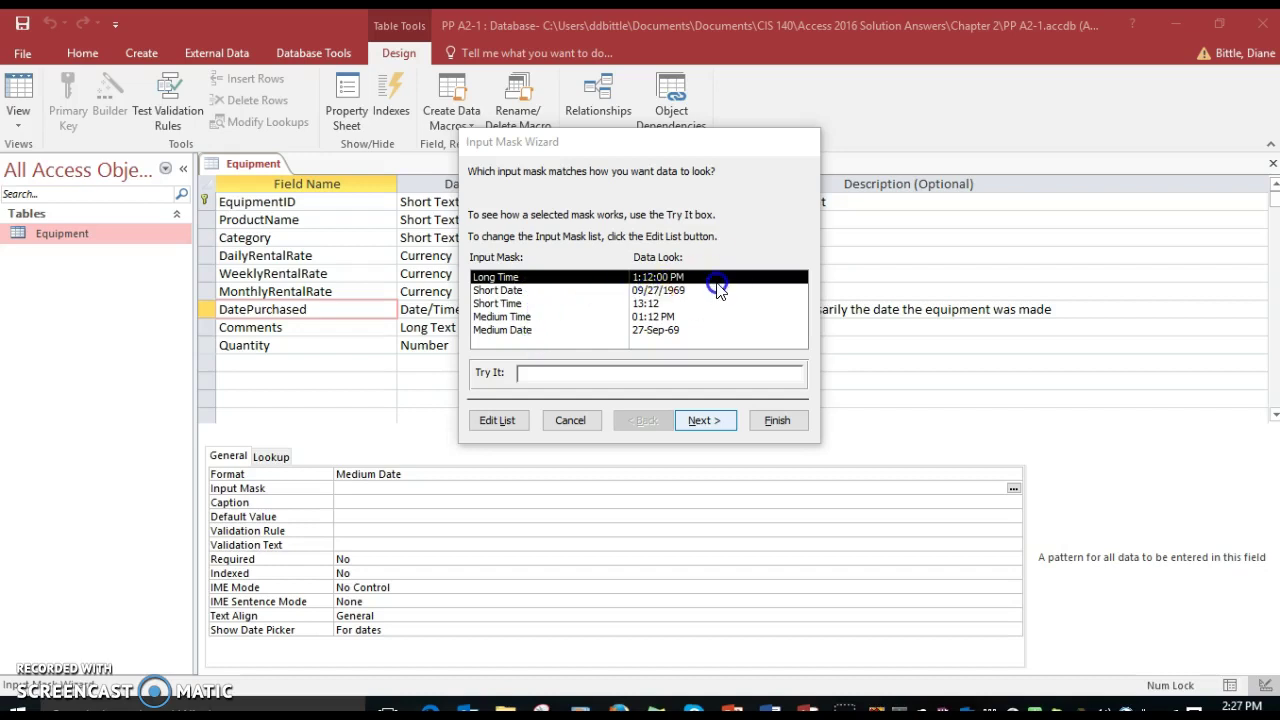
left_click(652, 333)
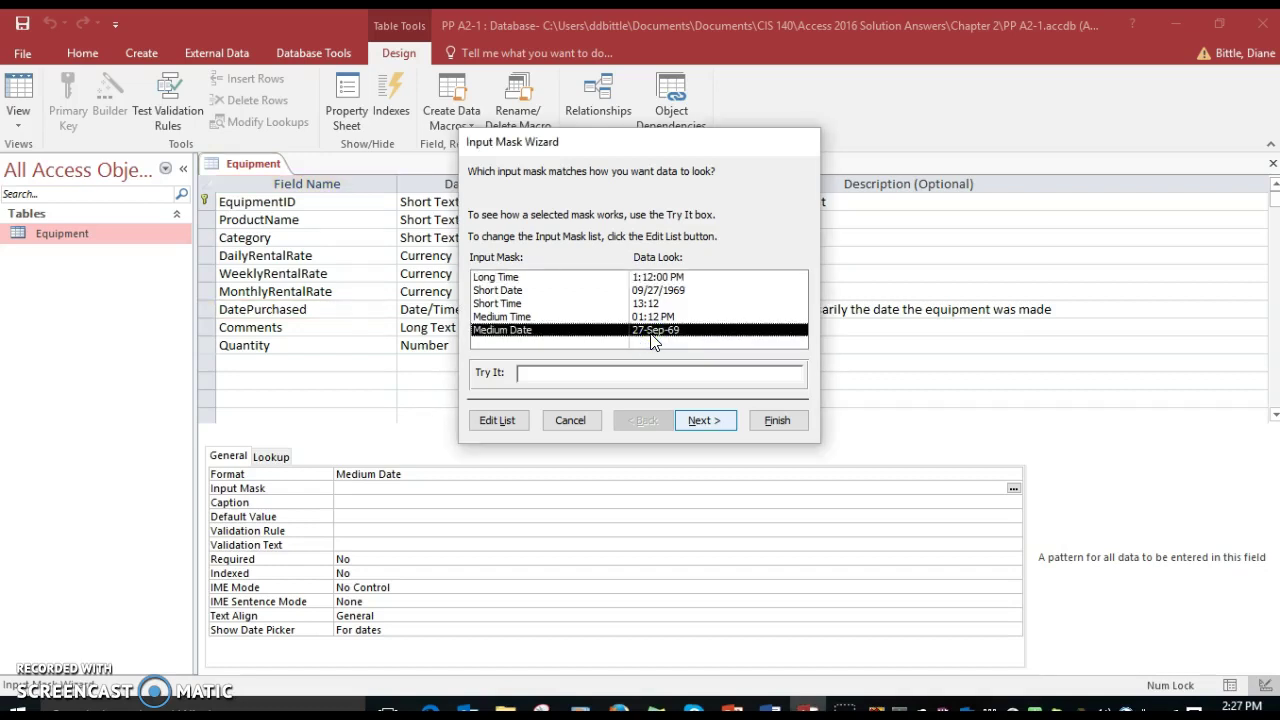
Test the Medium Date mask in the wizard with the sample date 10-Jun-18.
left_click(527, 372)
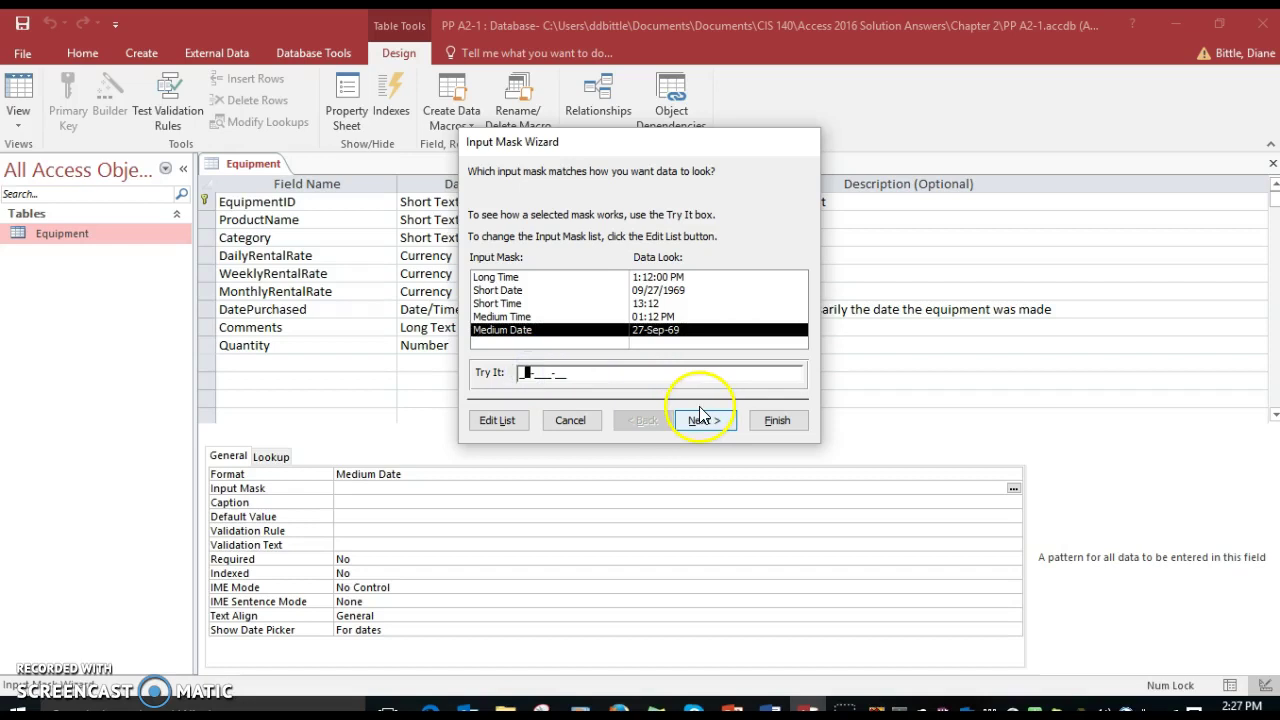
type("1")
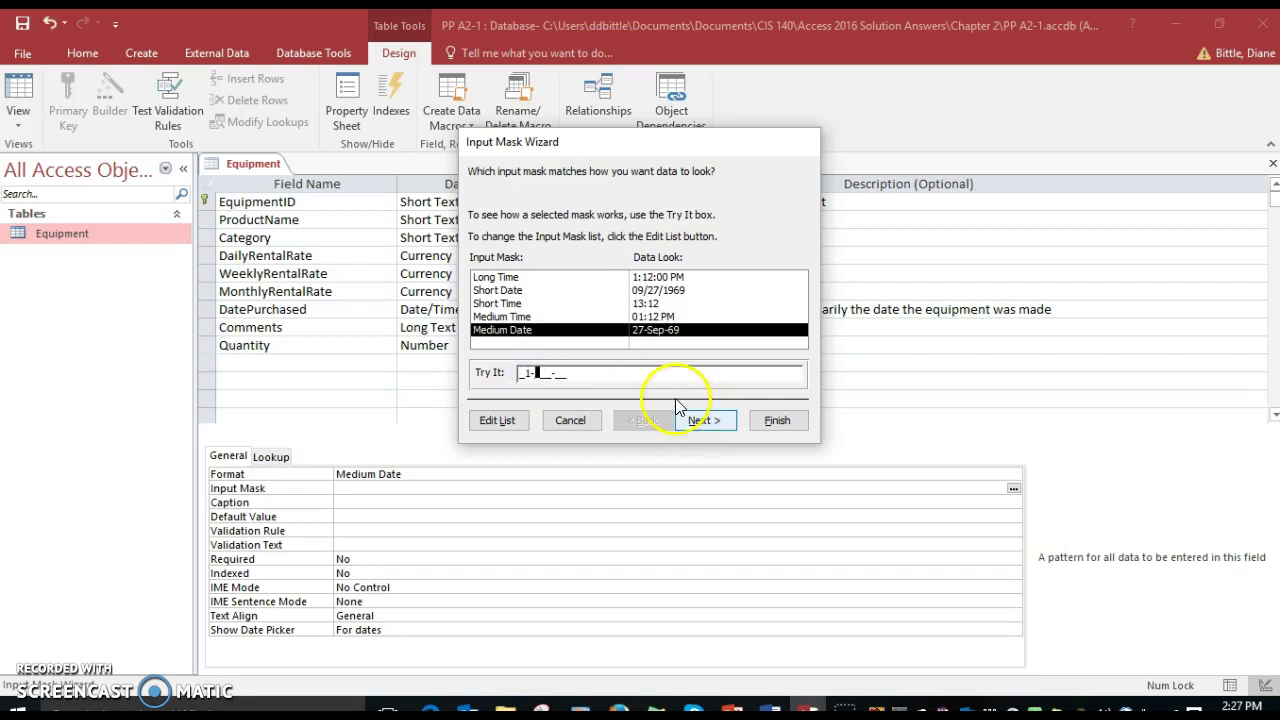
left_click(522, 372)
left_click_drag(522, 372, 536, 374)
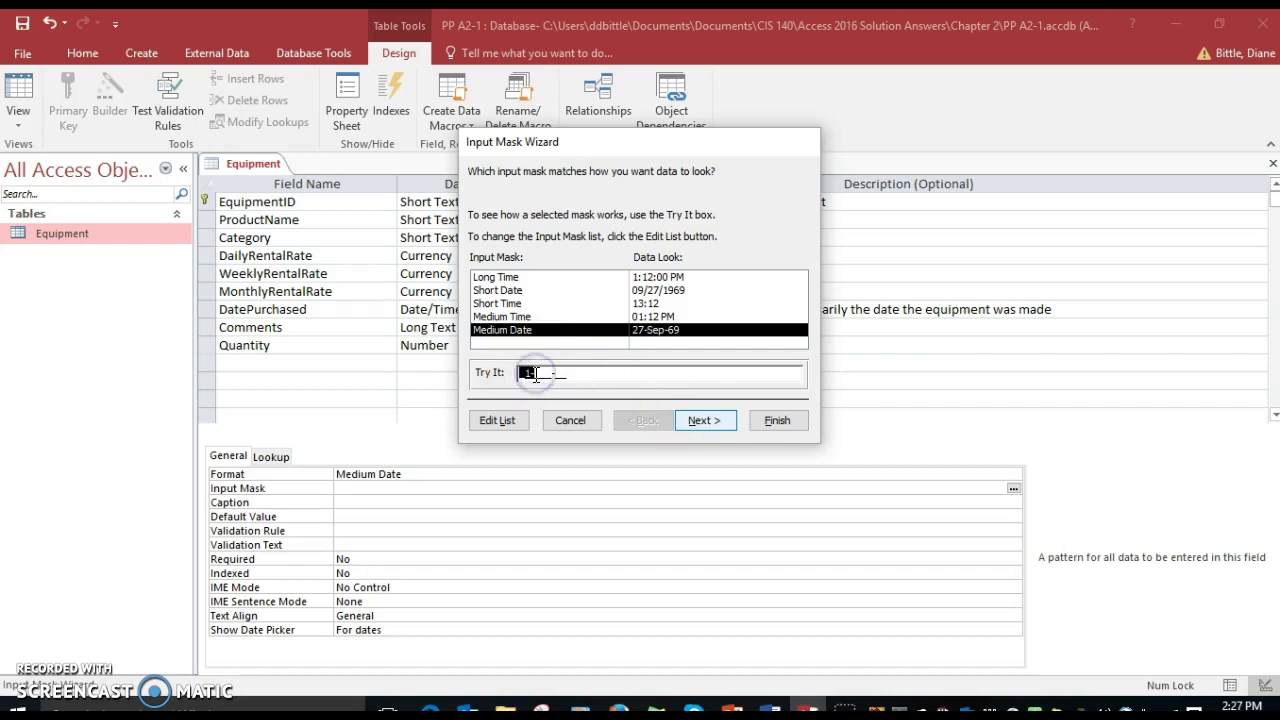
left_click(536, 374)
type("0-Jun-")
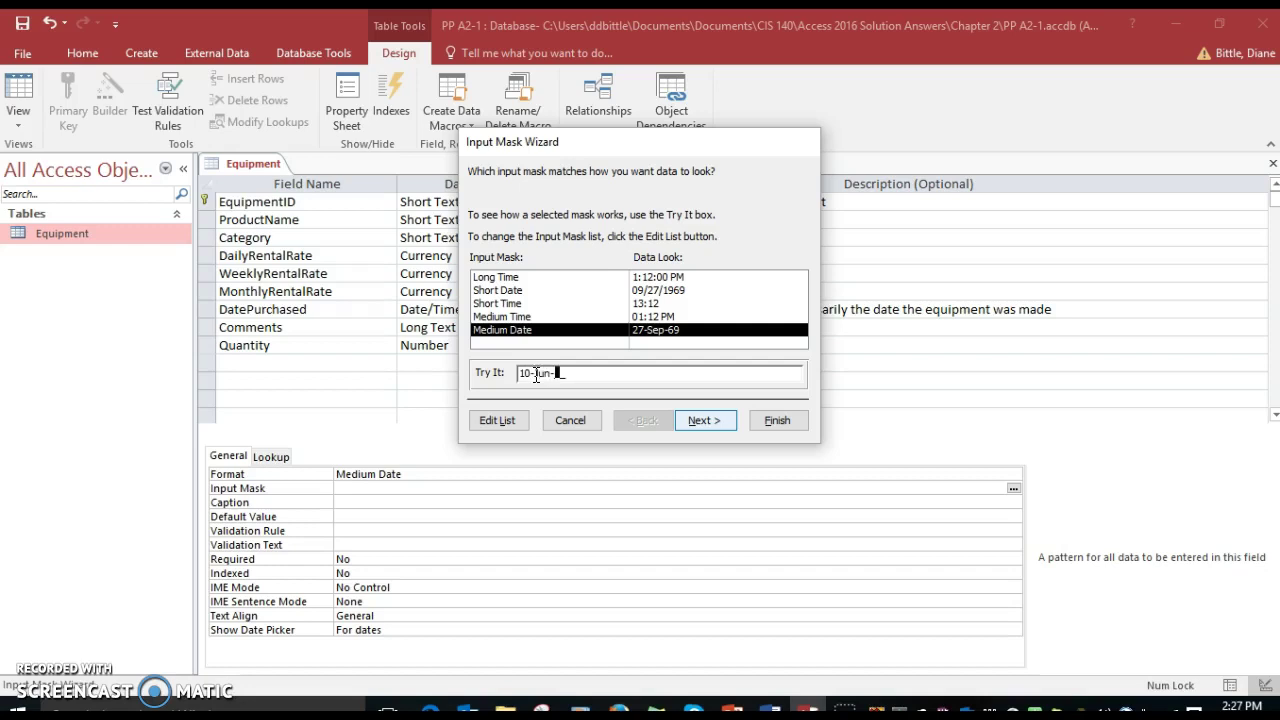
type("18")
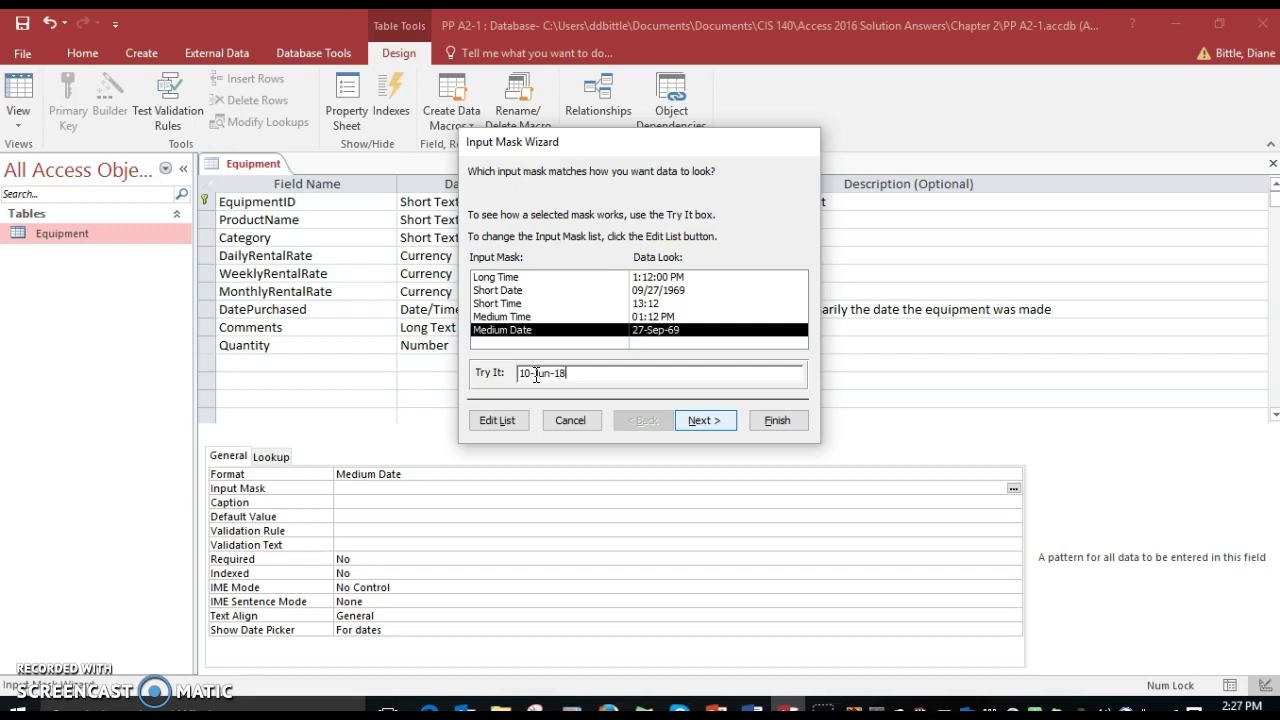
left_click(756, 374)
Finish the input mask with its default pattern and underscore placeholder, and save the table.
left_click(705, 420)
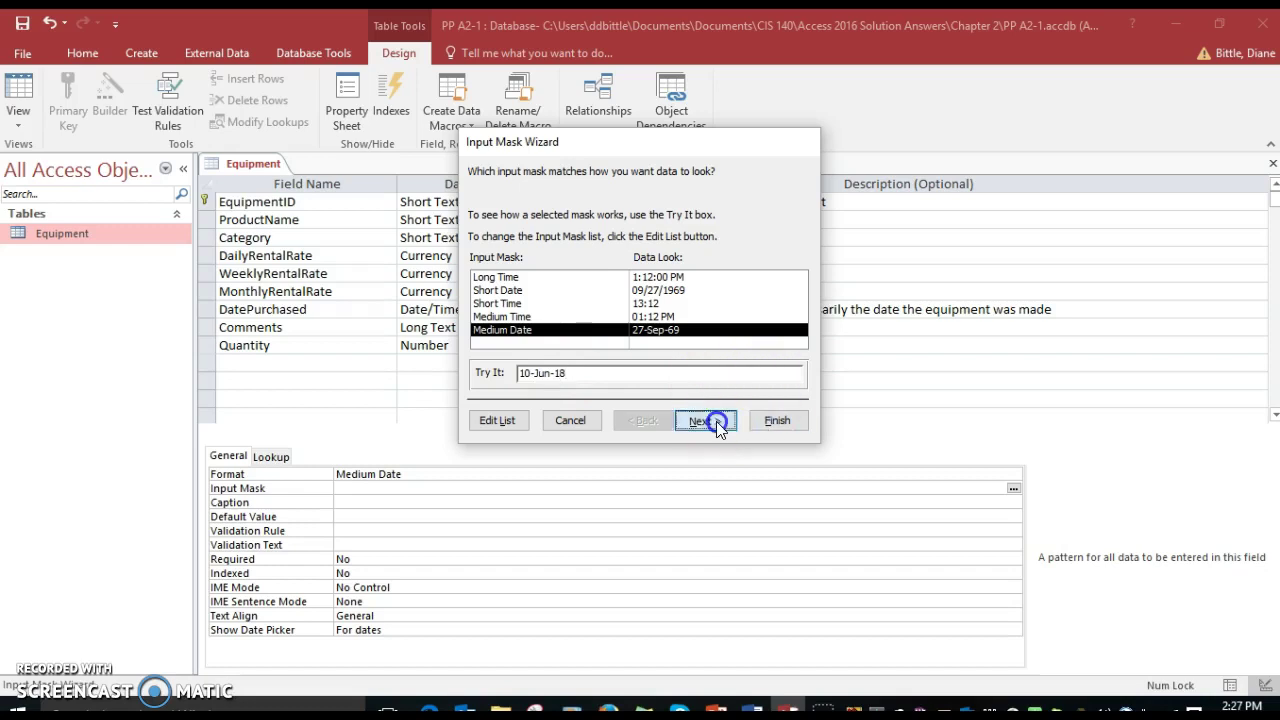
mouse_move(717, 428)
left_mouse_down()
mouse_move(694, 349)
mouse_move(572, 234)
left_mouse_up()
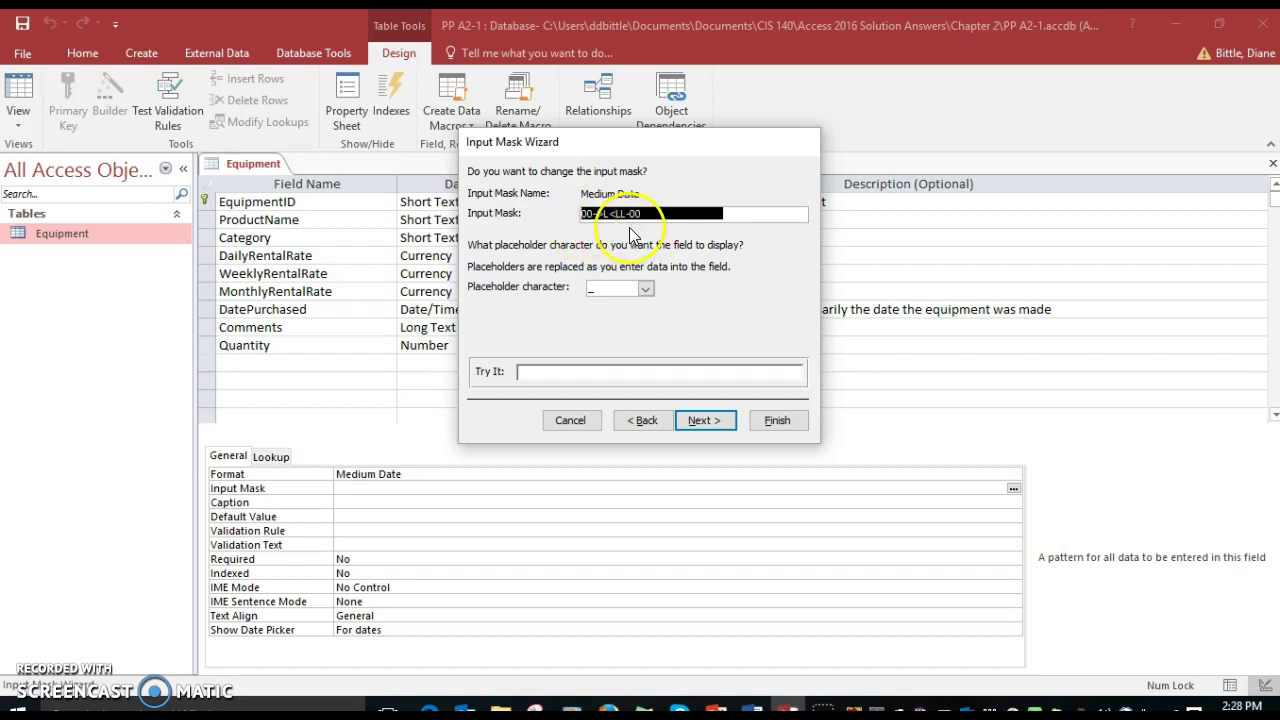
left_click(703, 421)
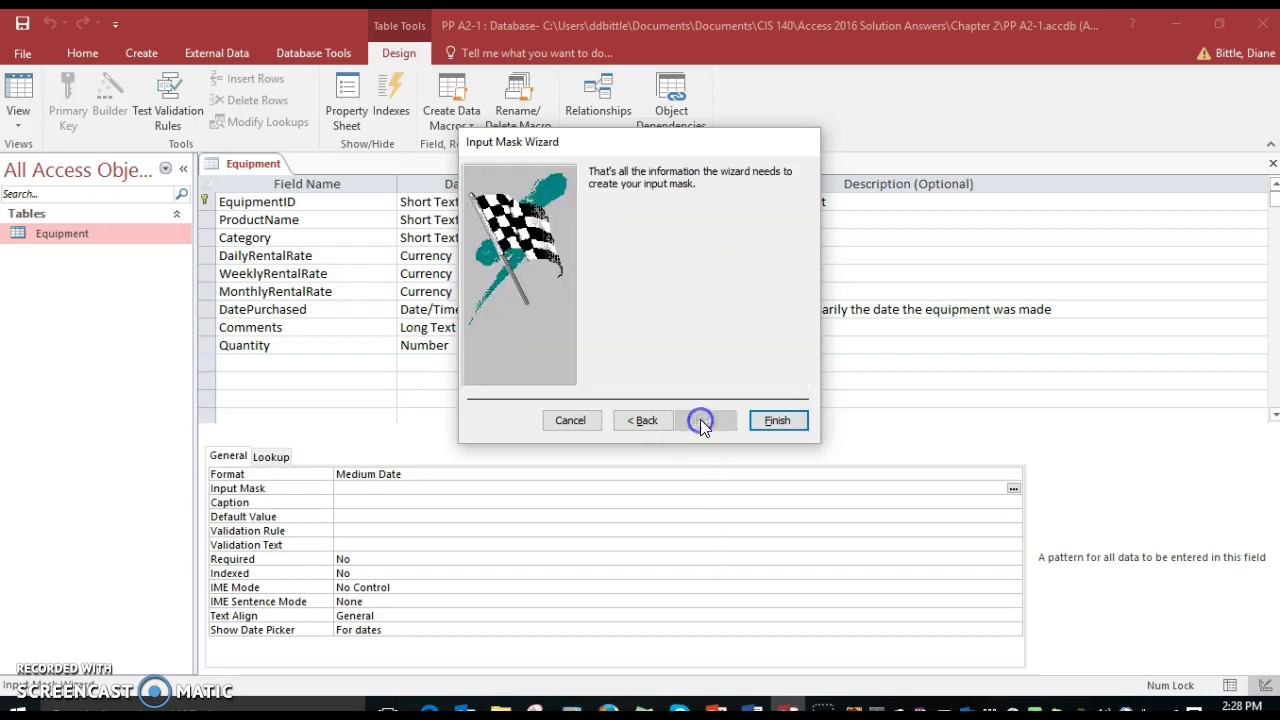
left_click(778, 421)
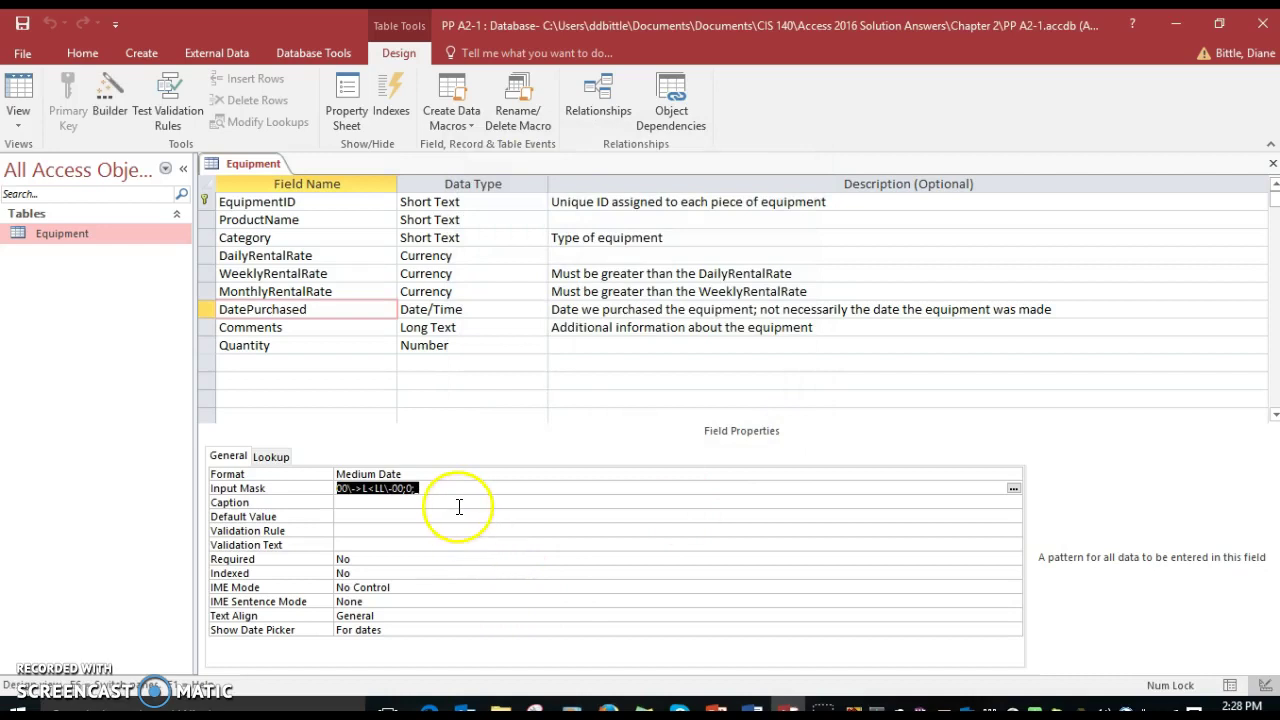
left_click(22, 24)
In Datasheet view, enter 10-Jun-18 as the DatePurchased value of the first record, BACKHOE COMPACT ALLMAND DIESEL.
left_click(18, 98)
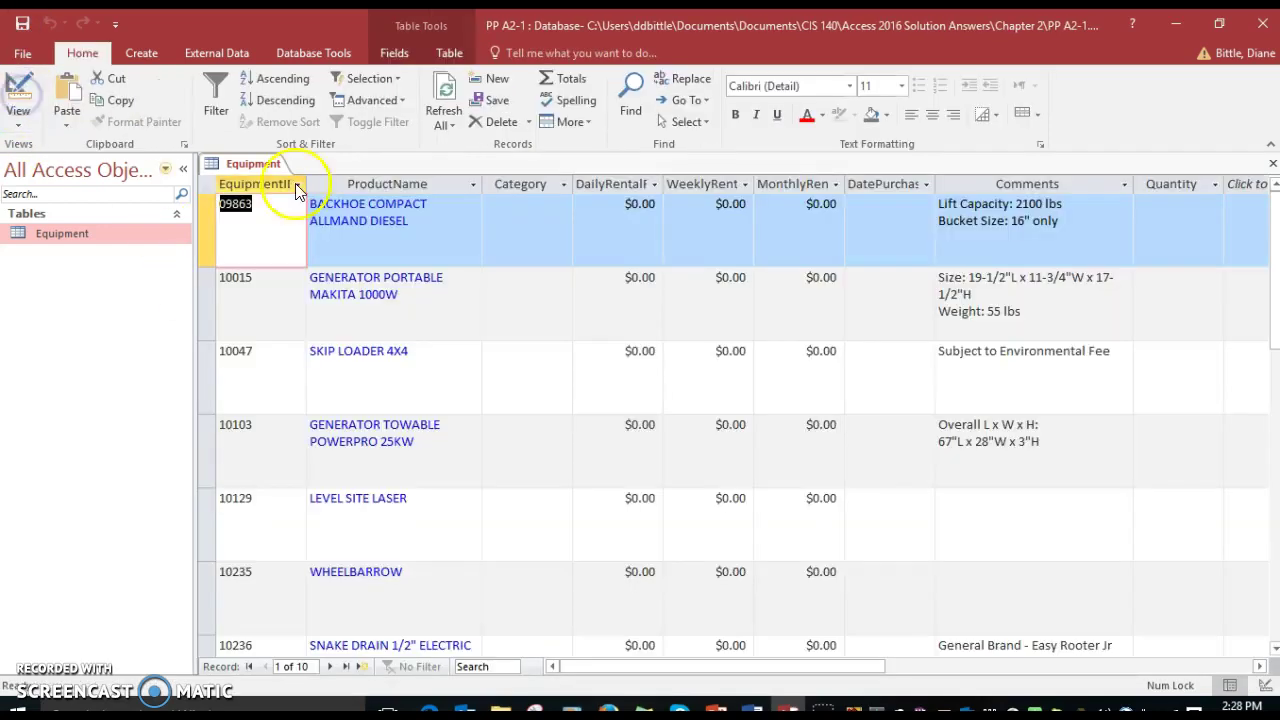
left_click(890, 215)
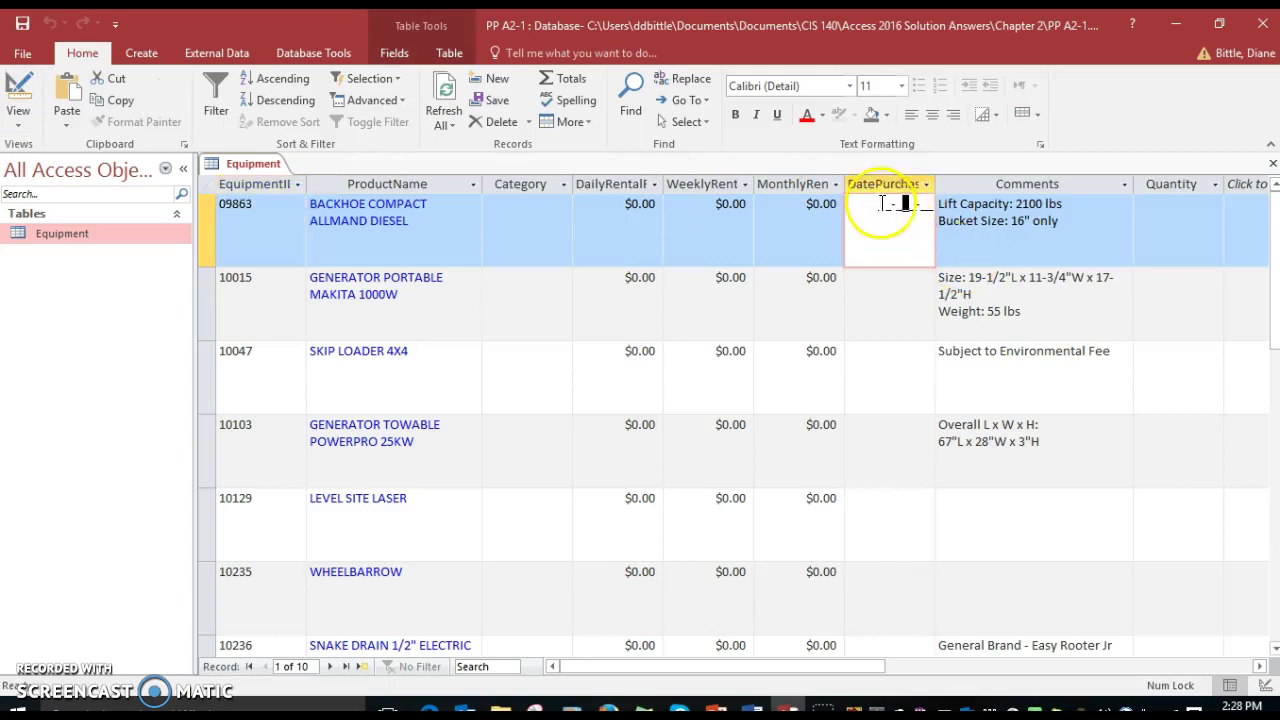
left_click(877, 206)
type("10-Jun-18")
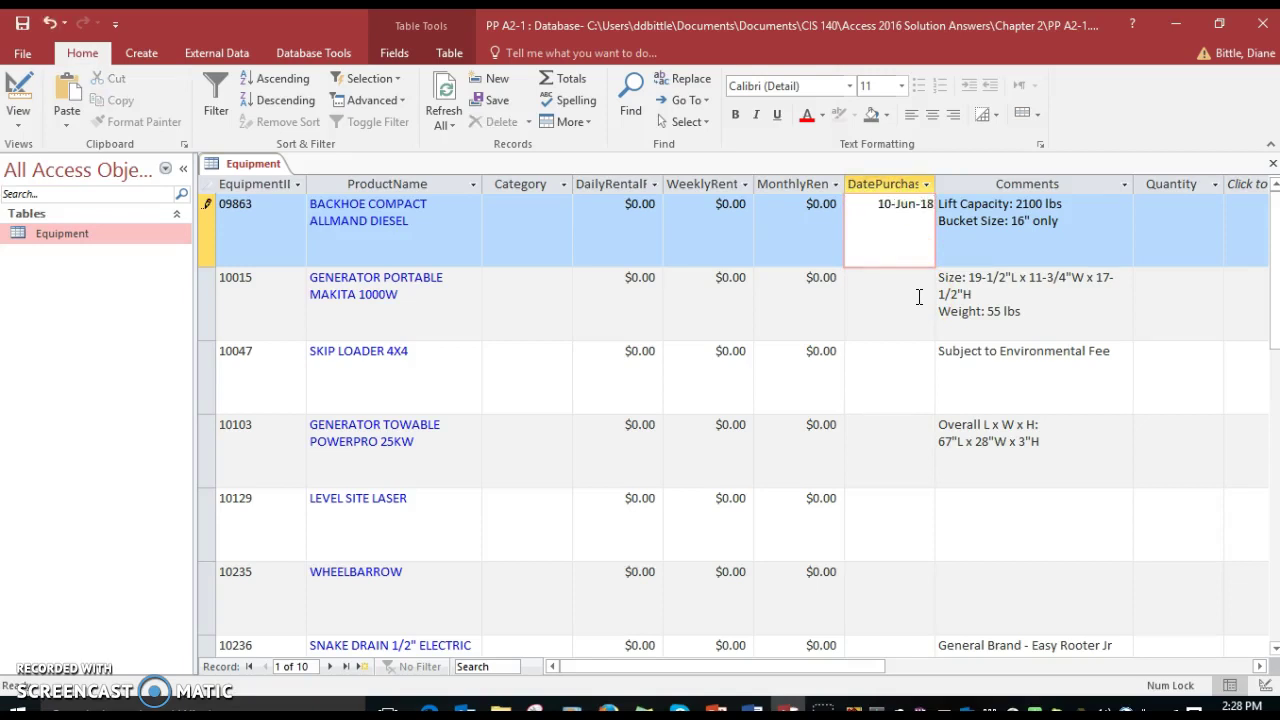
key("Tab")
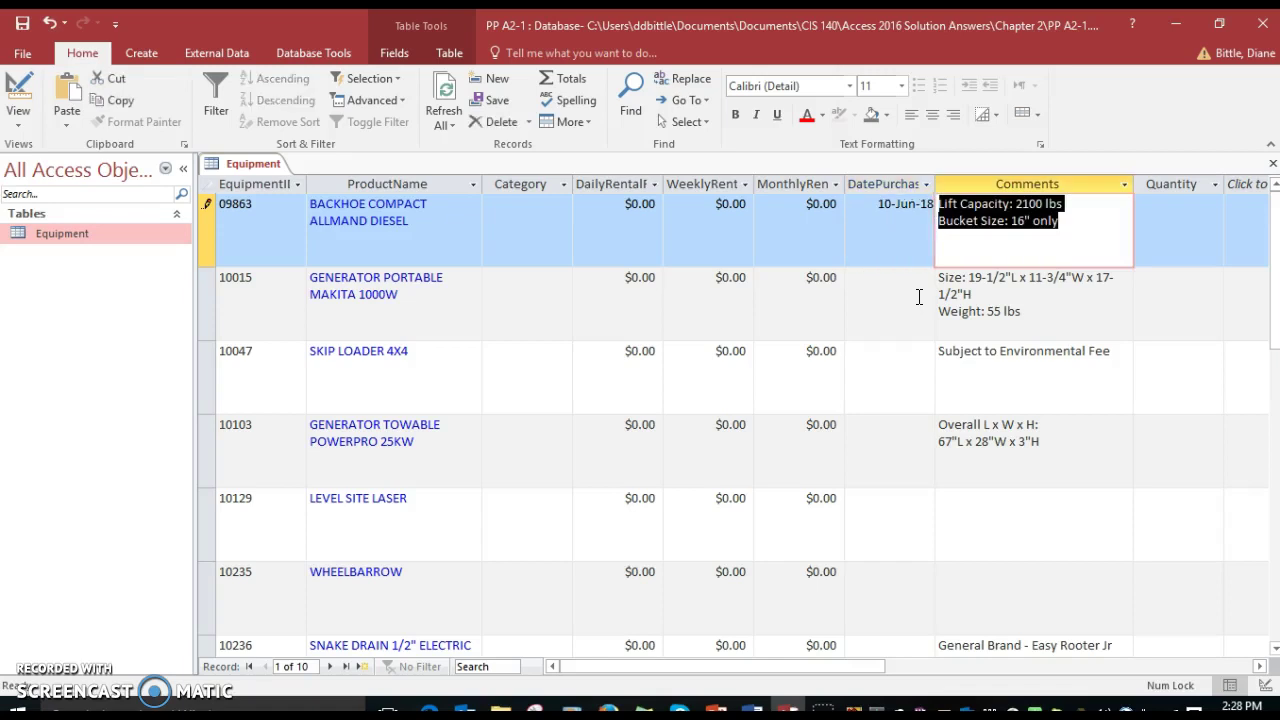
In Design view, set the DatePurchased field's default value to Date() and save the table.
left_click(18, 122)
left_click(25, 196)
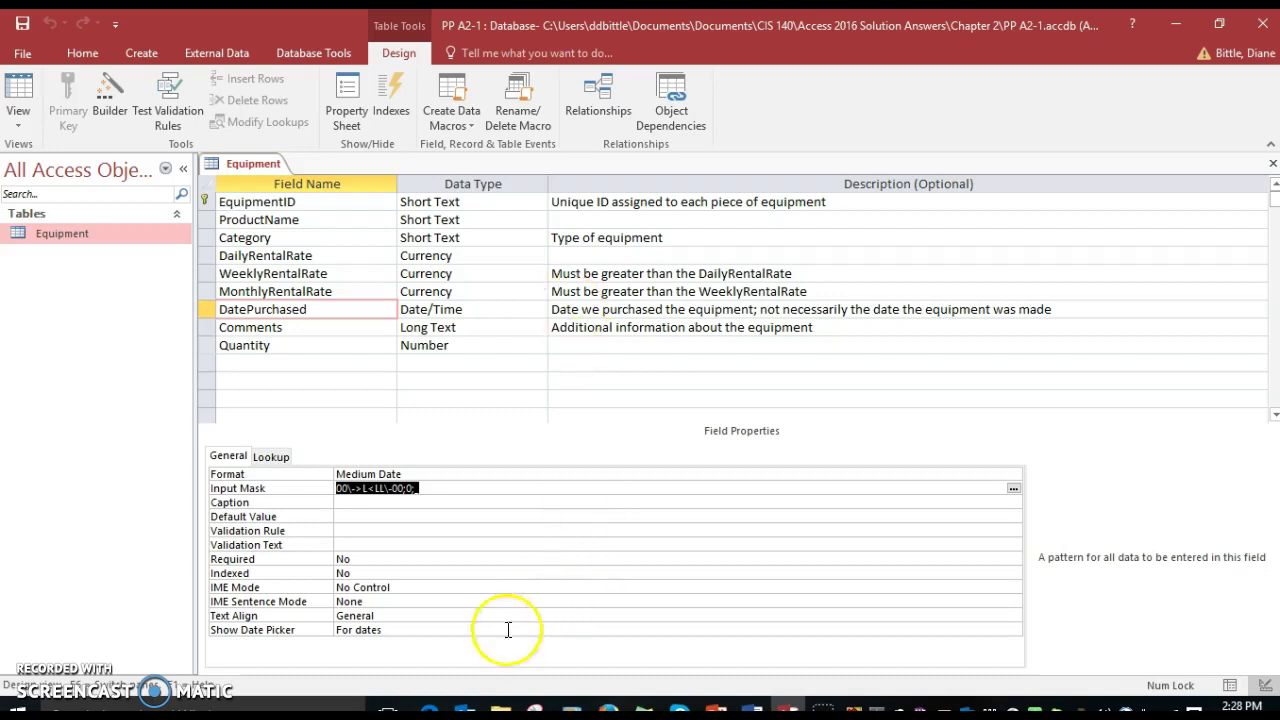
left_click(336, 520)
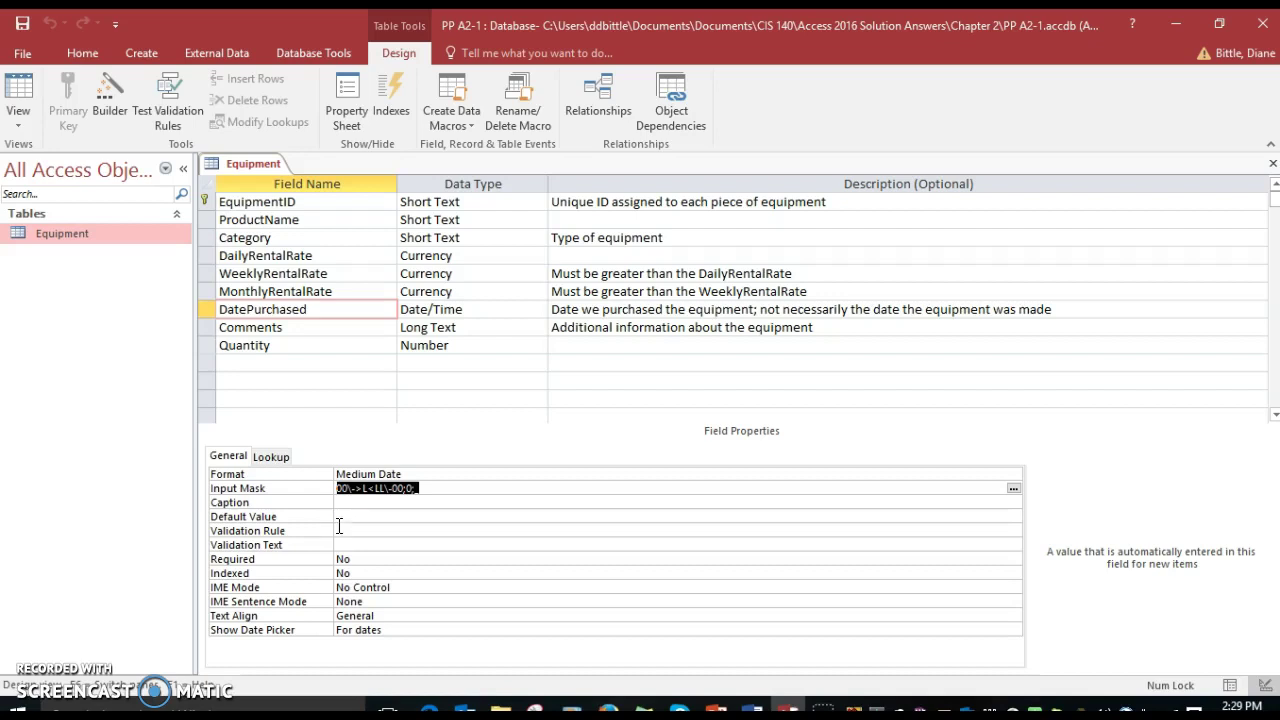
left_click(347, 516)
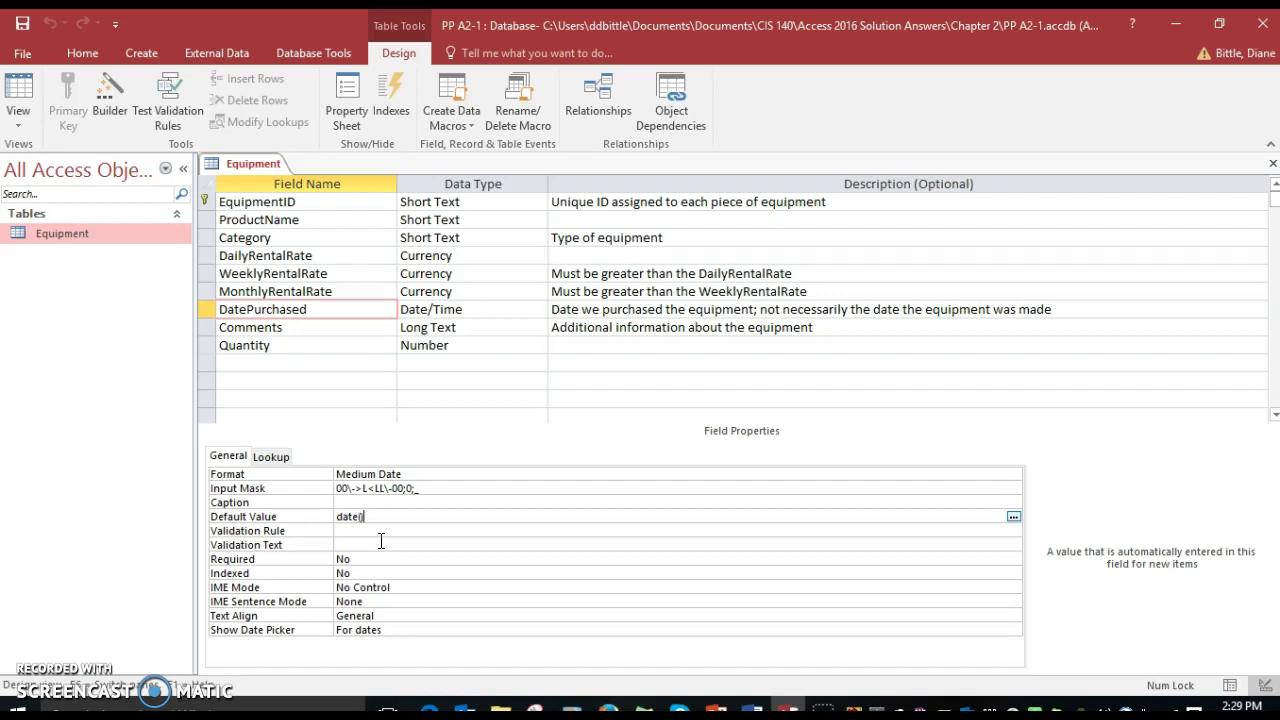
key("Return")
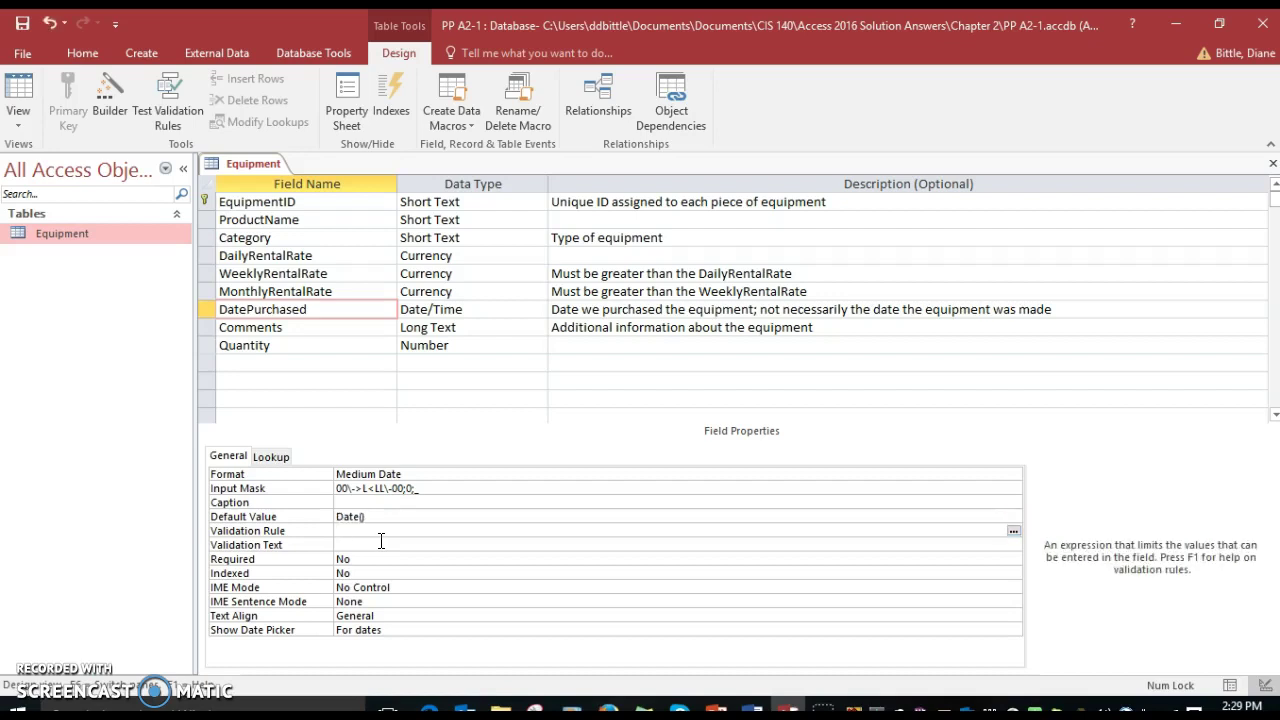
left_click(25, 25)
Check the default DatePurchased value in the new record row at the end of the datasheet.
left_click(20, 85)
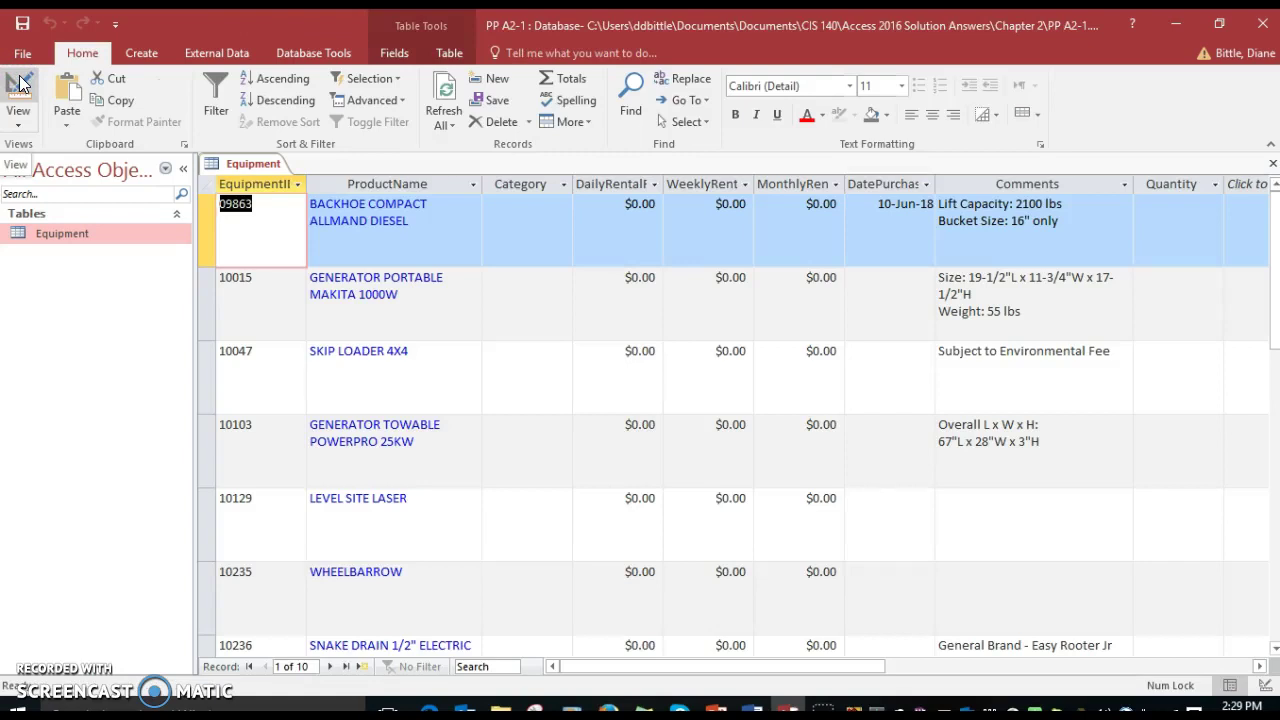
scroll(1189, 551, "down", 2)
scroll(1054, 465, "down", 2)
scroll(1056, 470, "up", 3)
scroll(1056, 470, "down", 3)
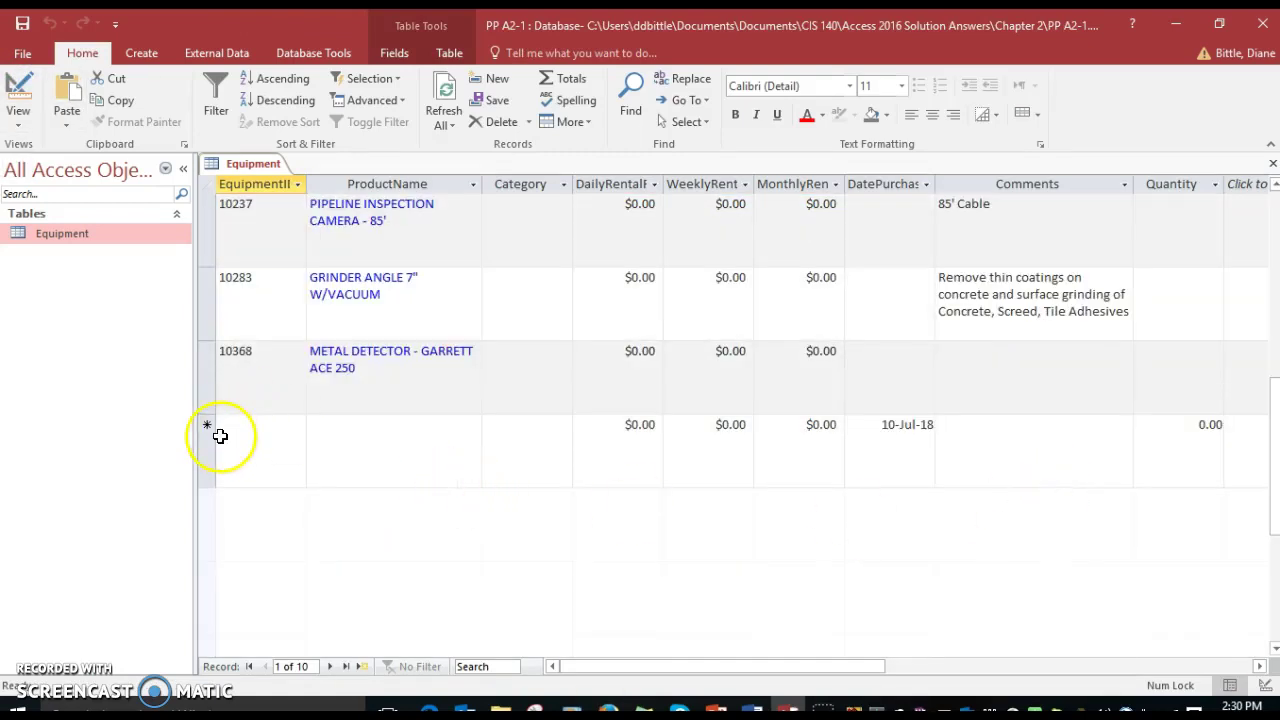
left_click(224, 430)
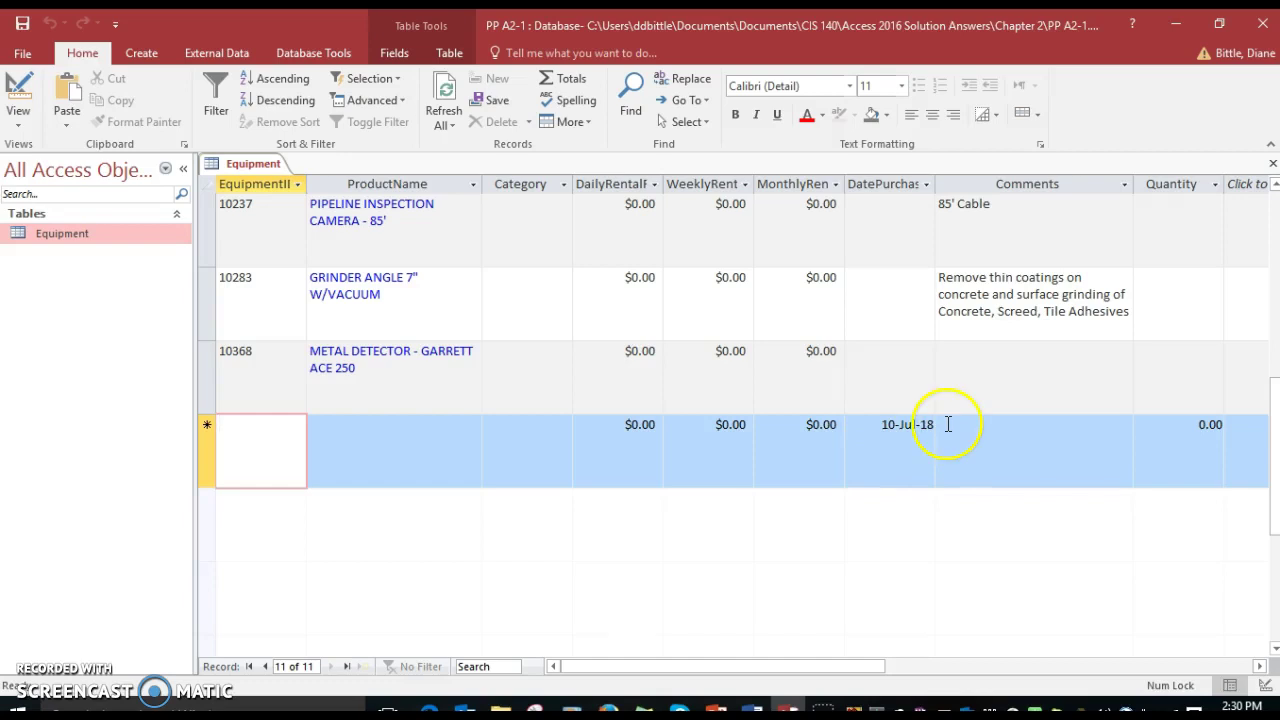
Examine the input masks the wizard offers for the Category short text field in Design view, and cancel the wizard.
left_click(18, 90)
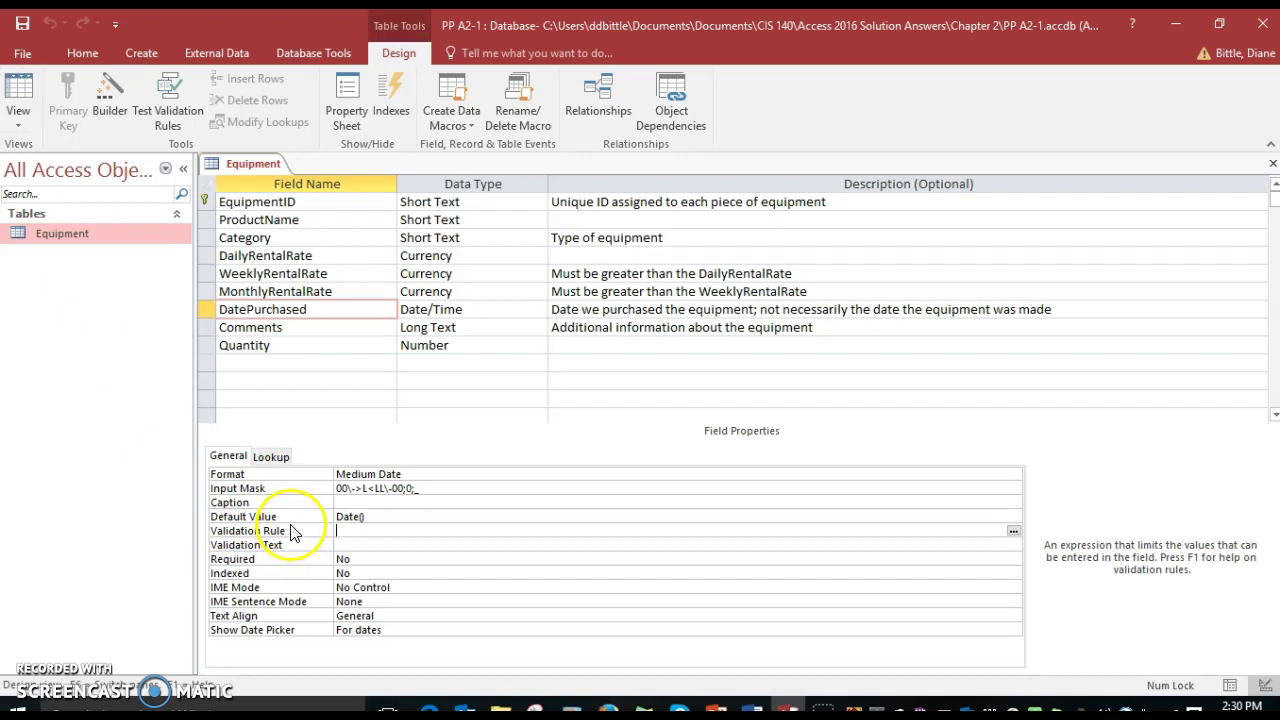
left_click(306, 237)
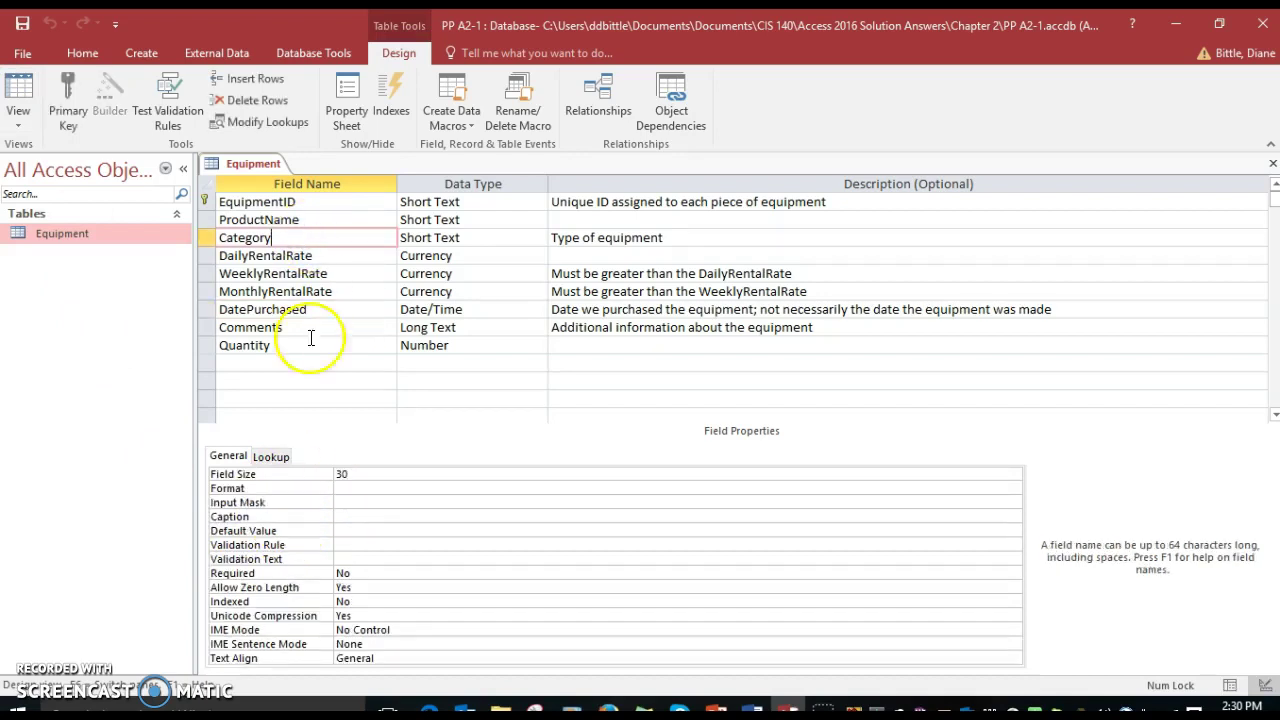
left_click(356, 503)
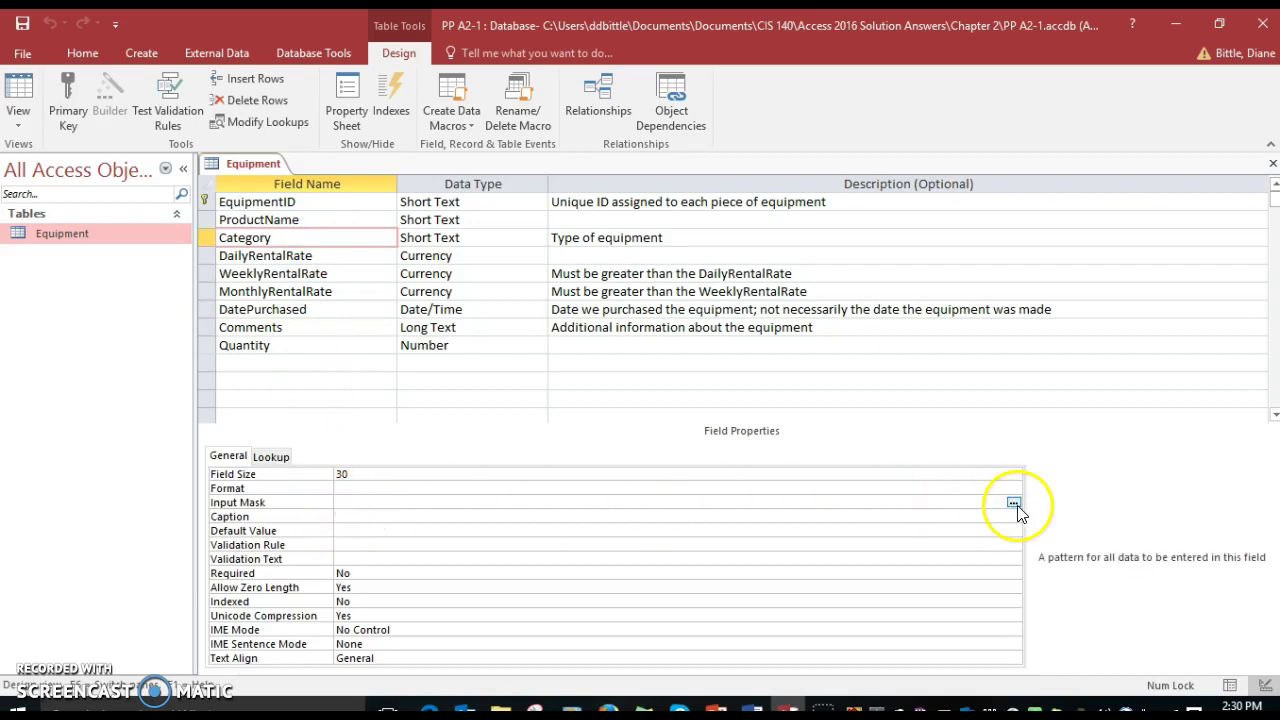
left_click(1013, 503)
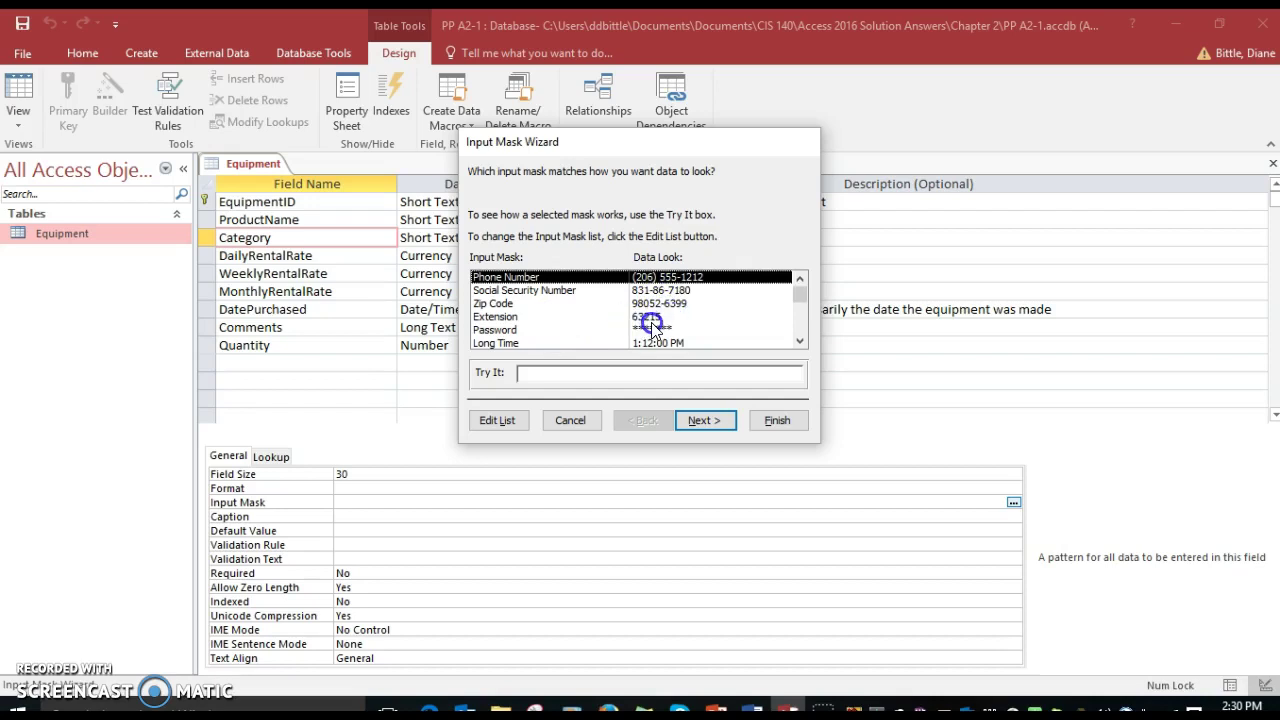
scroll(772, 316, "down", 1)
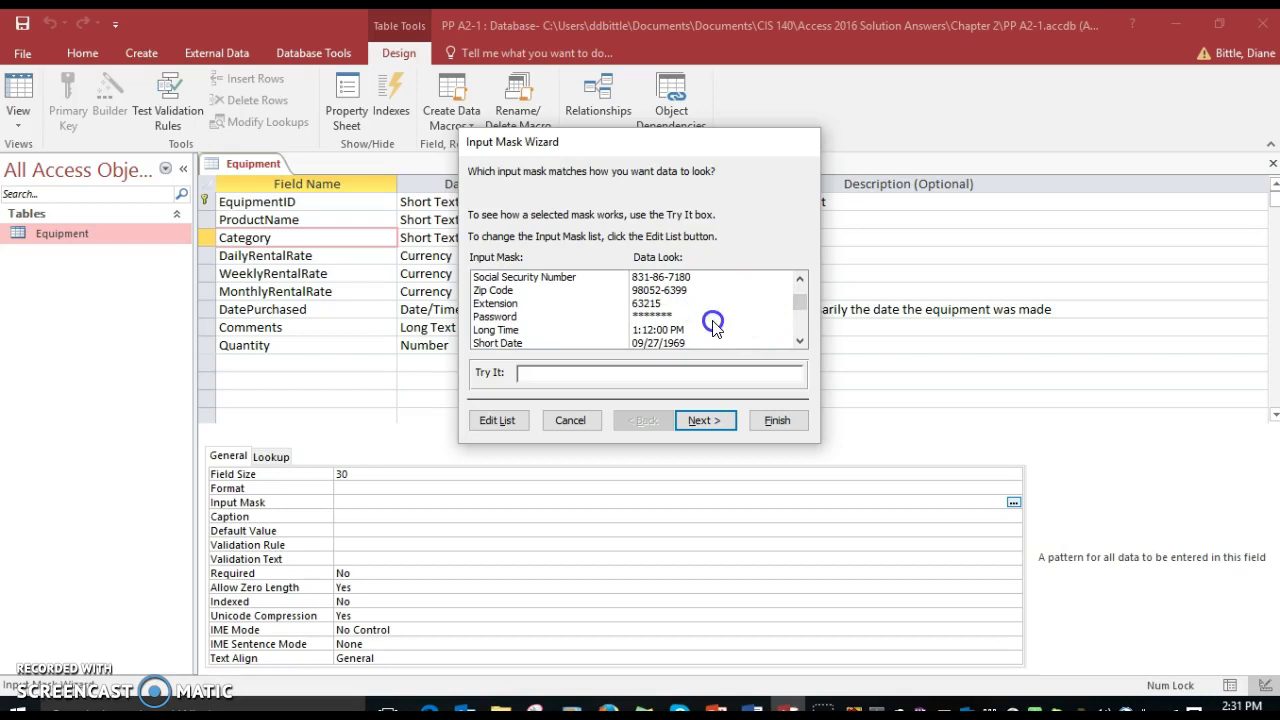
scroll(713, 328, "down", 1)
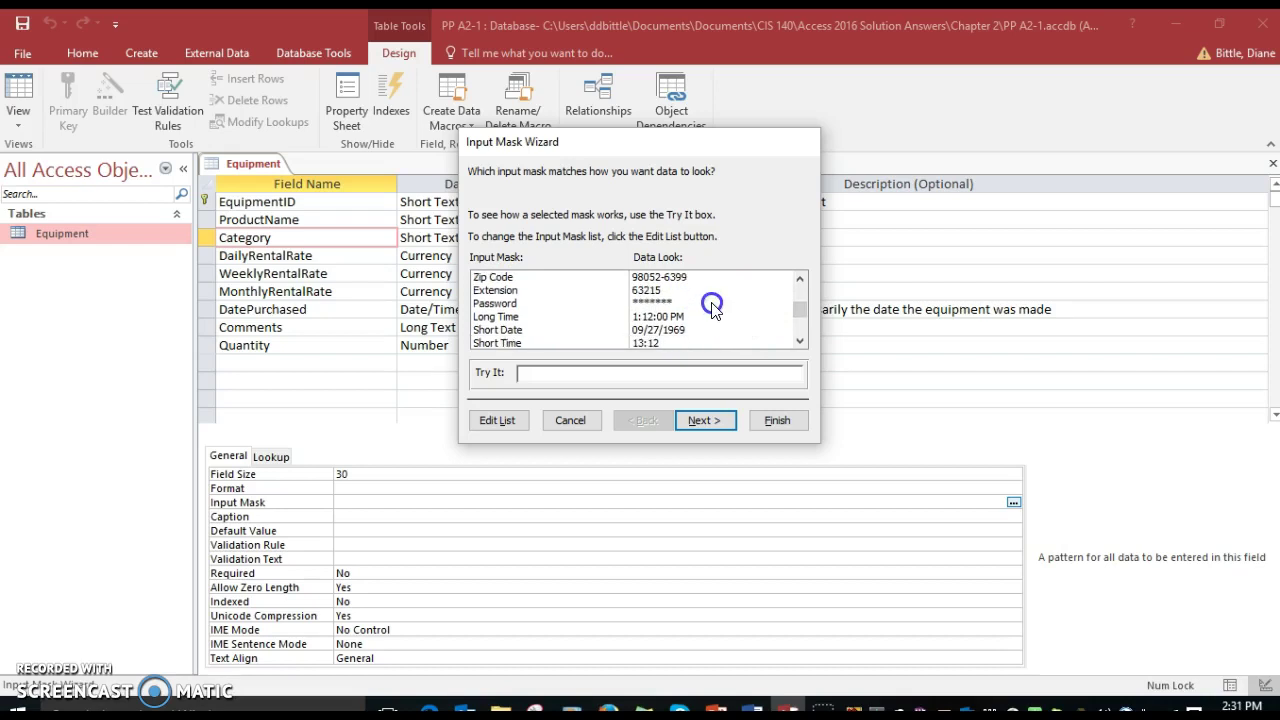
left_click(568, 421)
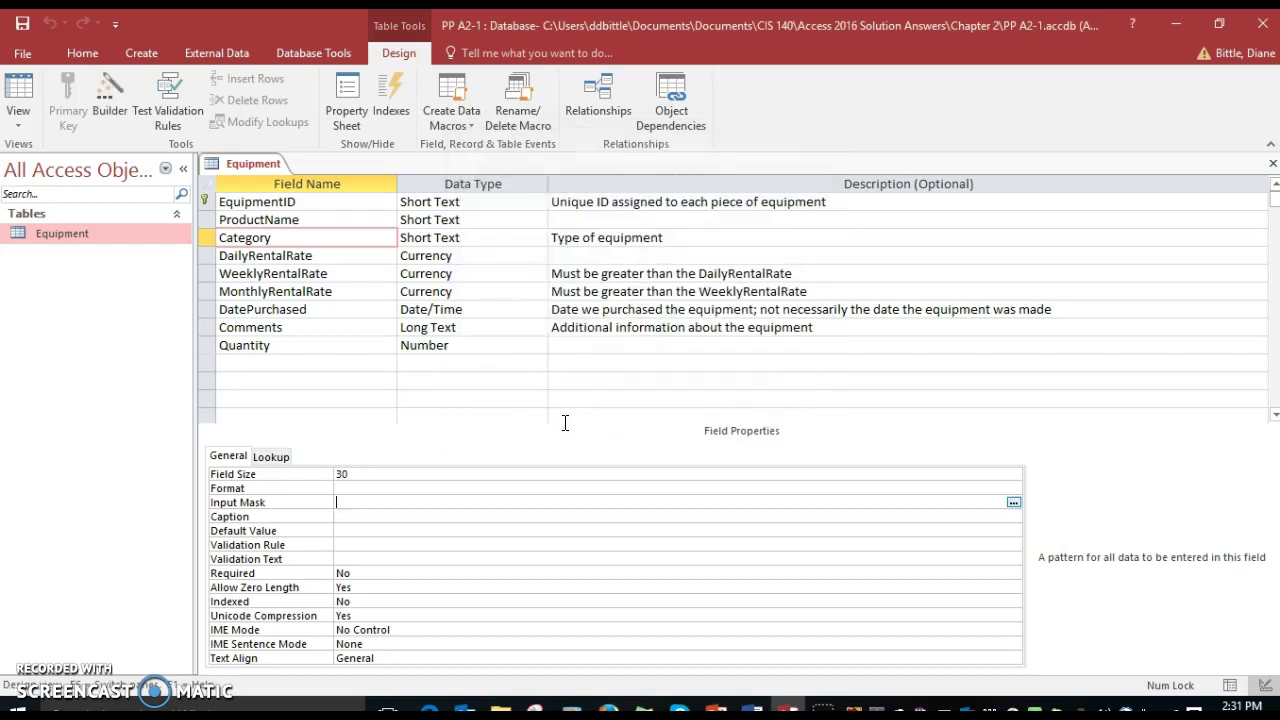